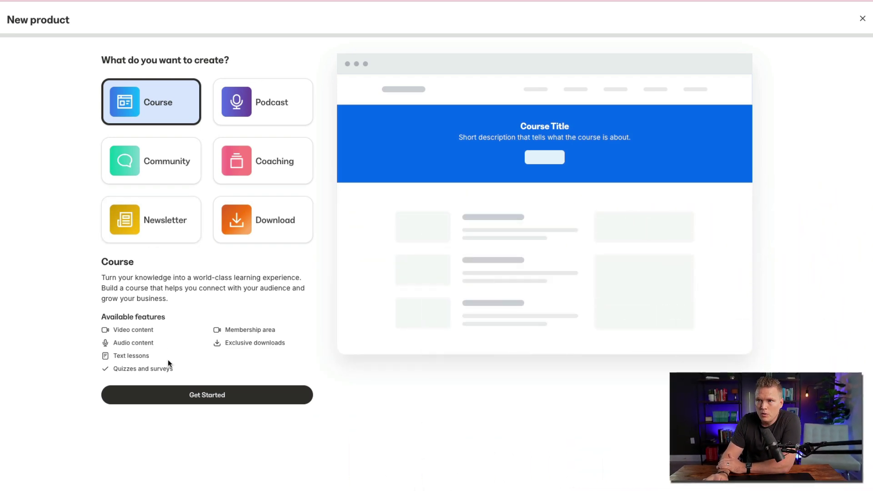
Pick Course as the kind of product to create.
click(195, 397)
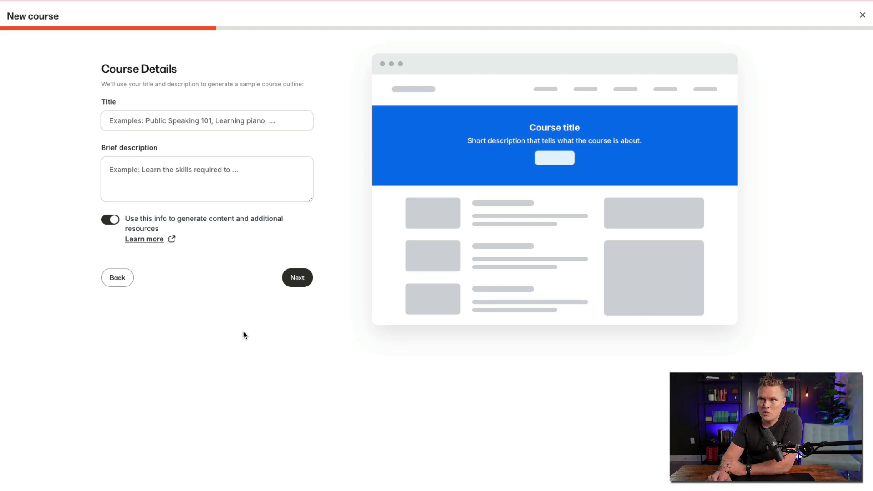
Enter '15 Pounds Forever' as the course title.
click(300, 121)
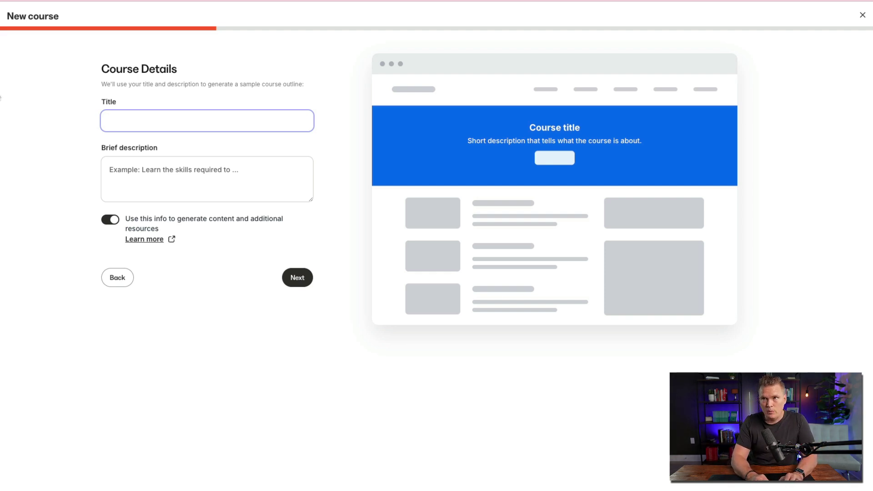
text(15 Pounds Forever)
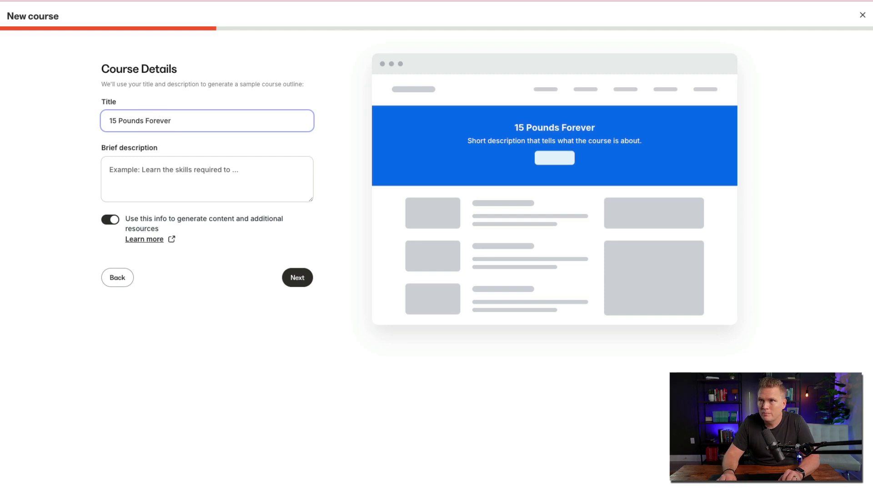
Write the brief description 'How to lose your last 15 lbs and keep it off for life.'.
click(116, 170)
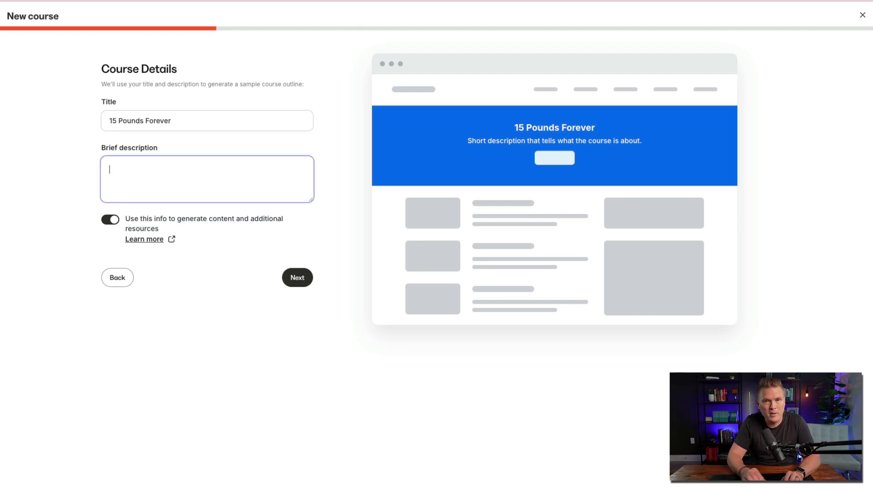
text(H)
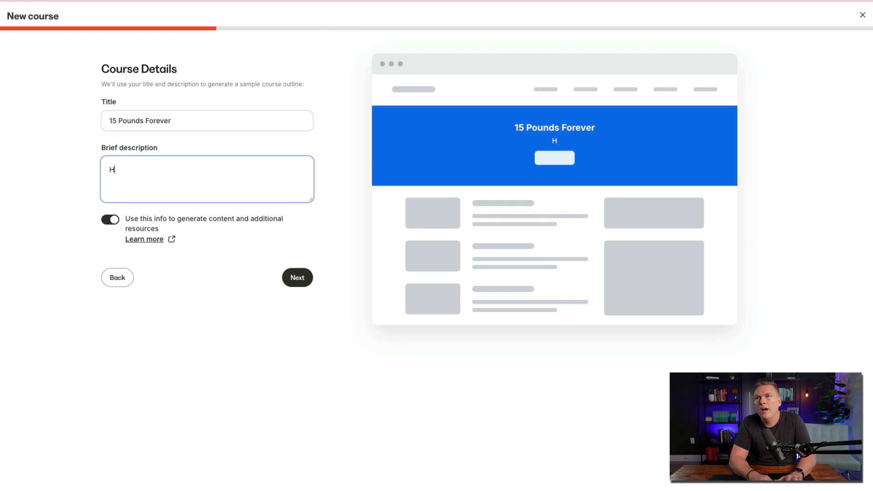
text(ow to lose 15)
key(BackSpace)
key(BackSpace)
text(your last 15 lbs and )
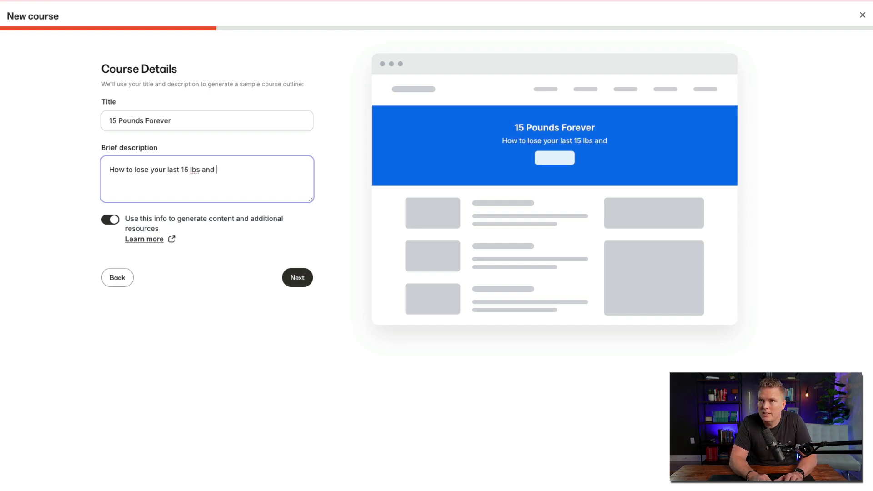
text(keep it of)
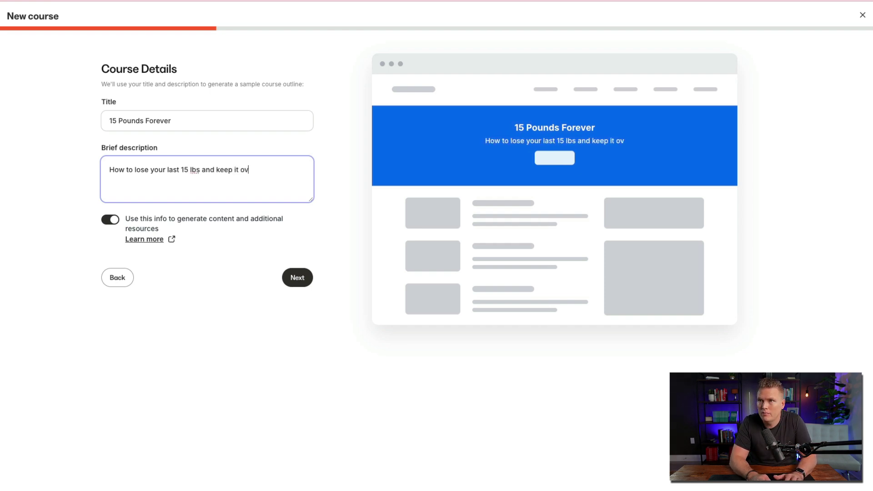
text(f for LIFE)
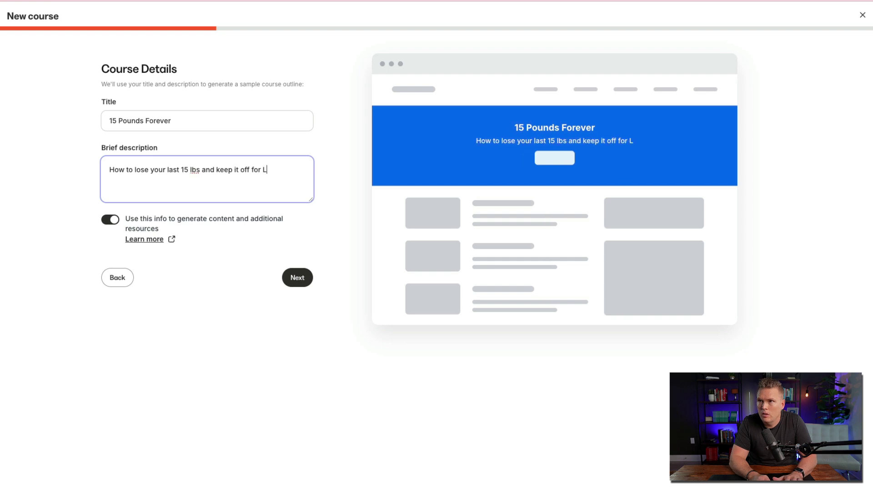
key(BackSpace)
key(BackSpace)
key(BackSpace)
key(BackSpace)
text(fli)
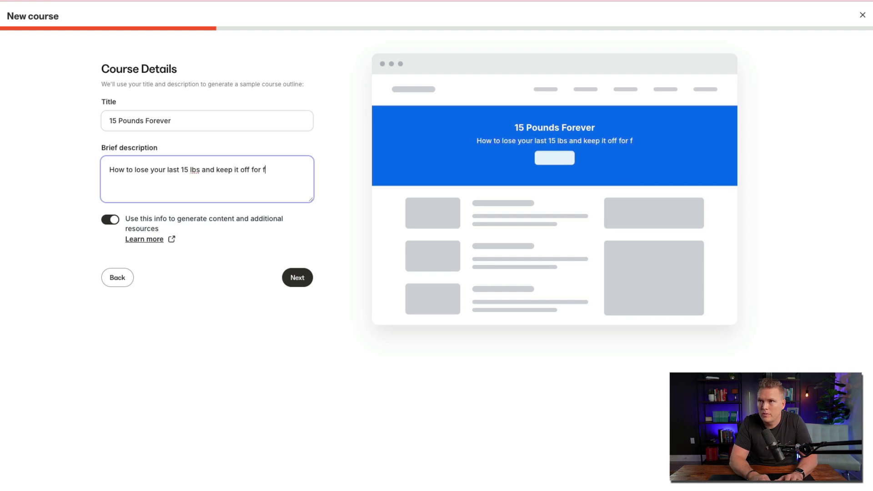
key(BackSpace)
key(BackSpace)
key(BackSpace)
text(life.)
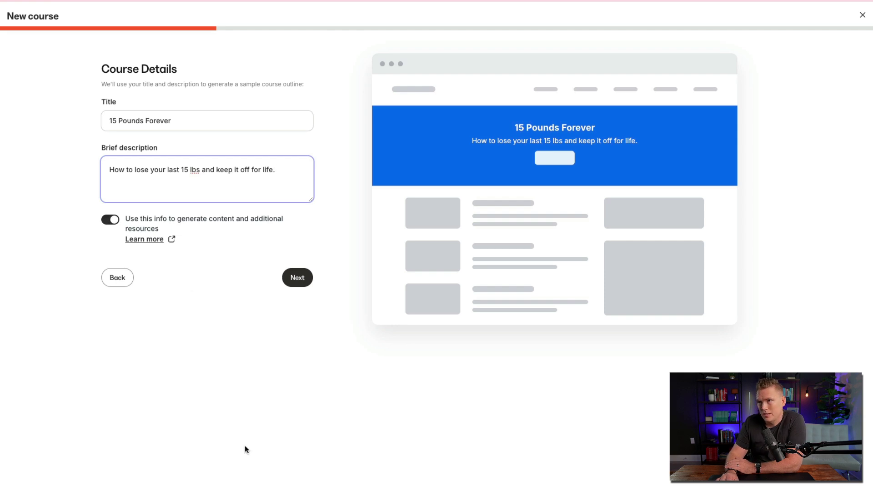
Set the course primary colour to orange and accent colour to blue, then continue.
click(291, 276)
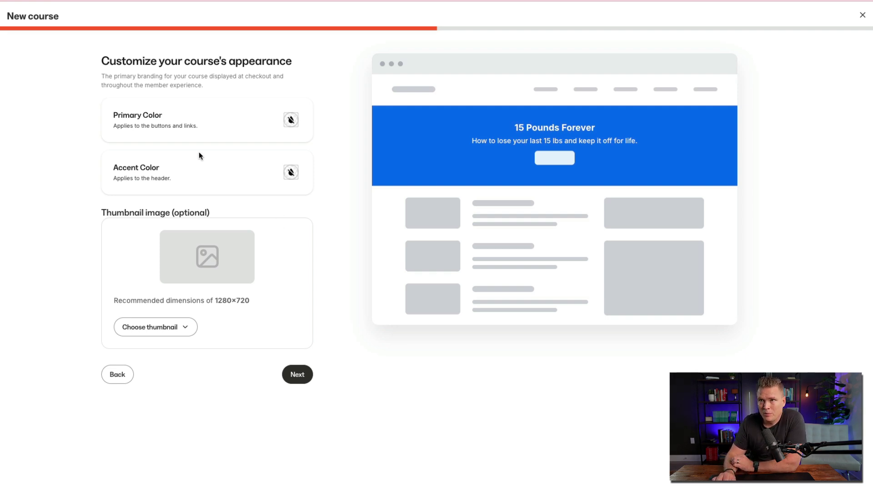
click(292, 120)
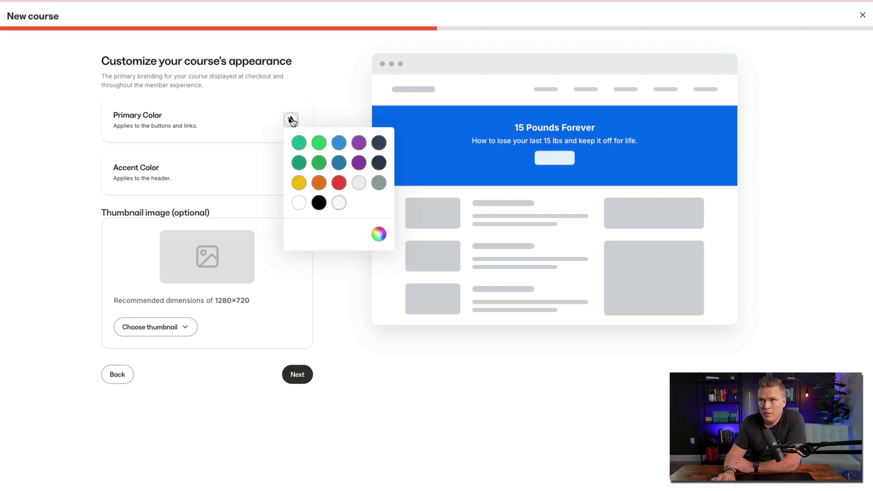
click(318, 182)
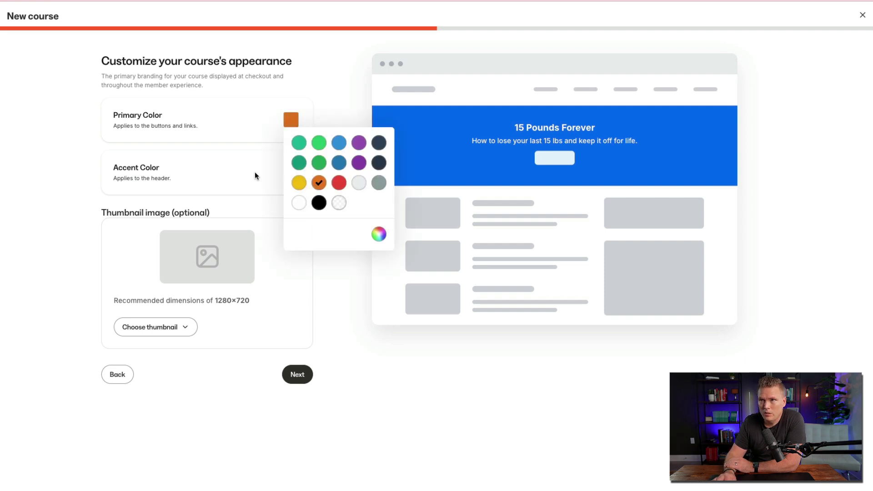
click(179, 168)
click(291, 171)
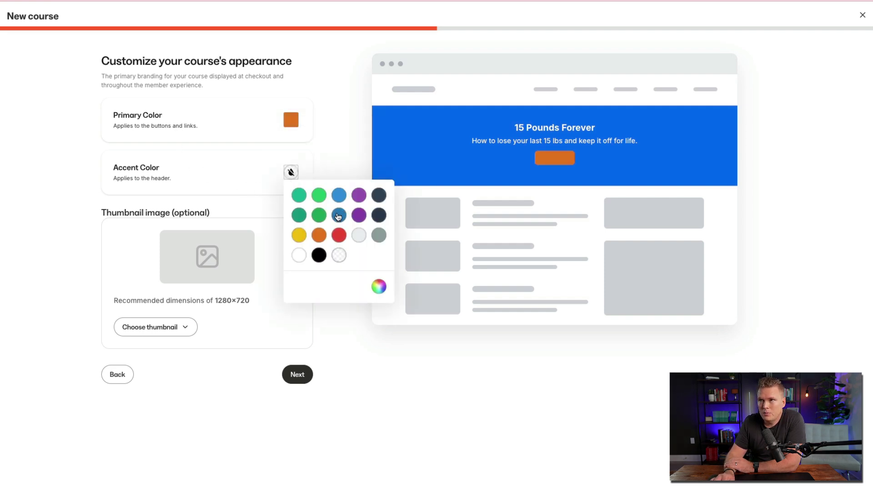
click(338, 195)
click(68, 175)
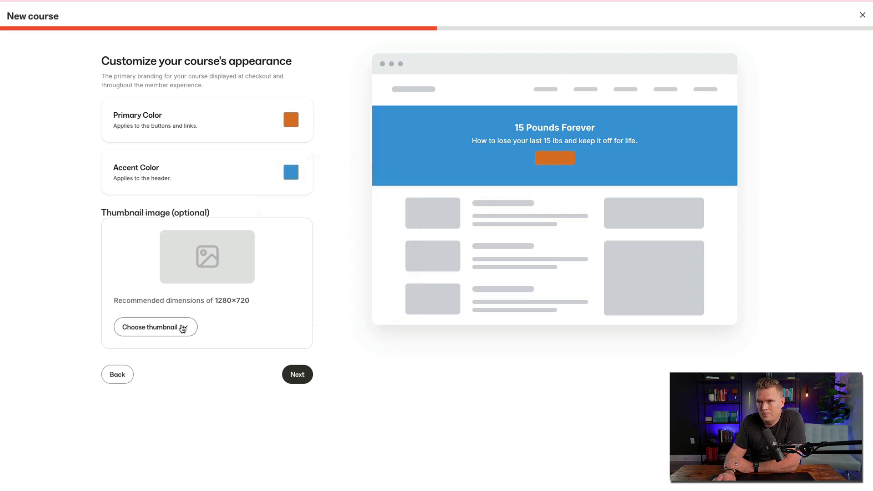
click(308, 378)
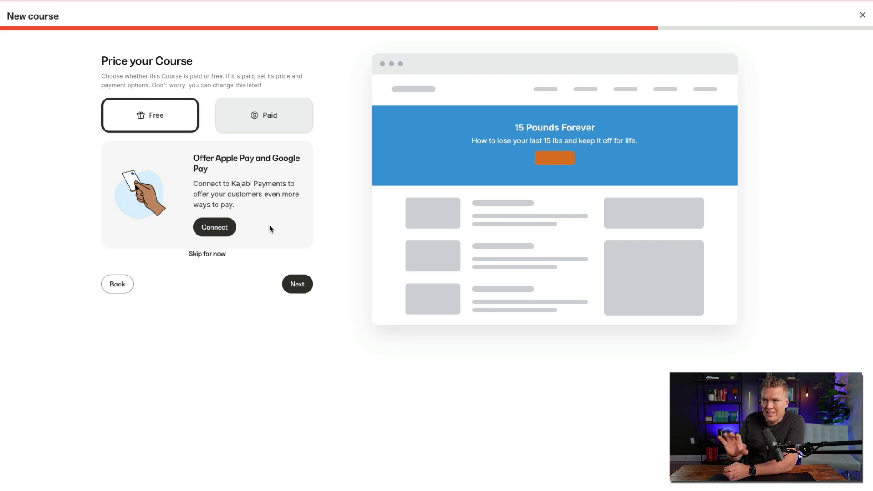
Skip connecting payments to finish the wizard and generate the course outline.
click(211, 256)
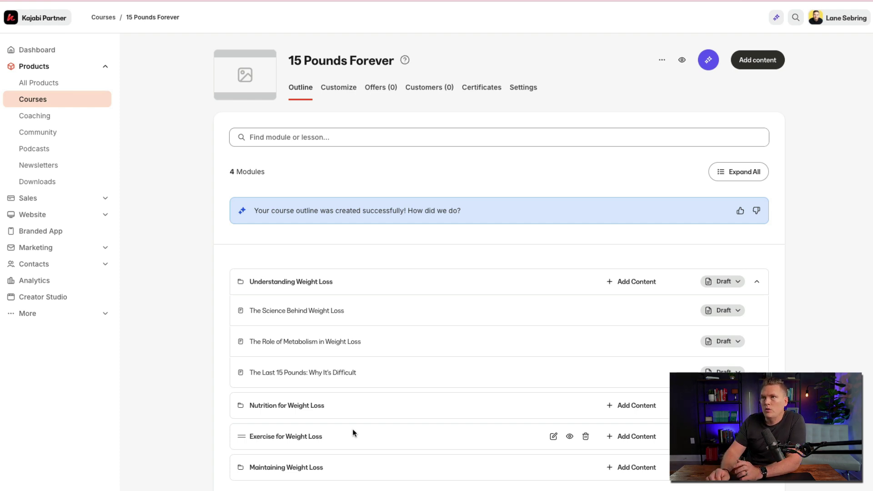
click(736, 175)
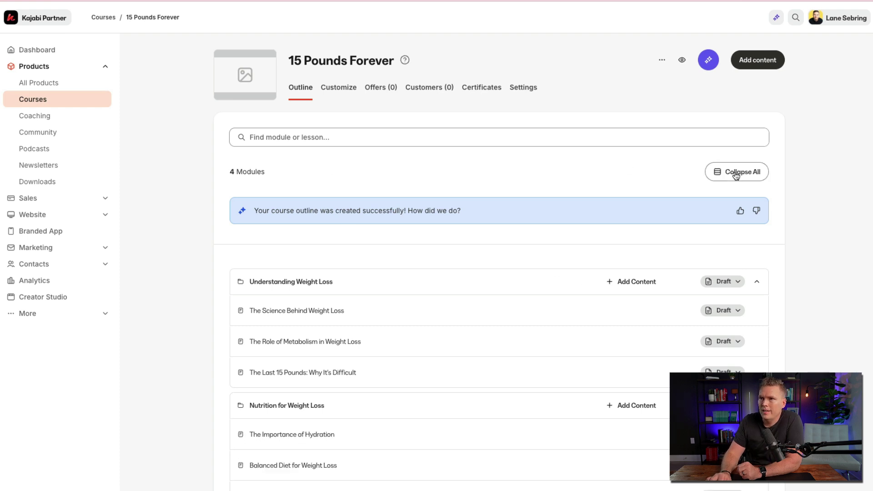
scroll(559, 403, down, 5)
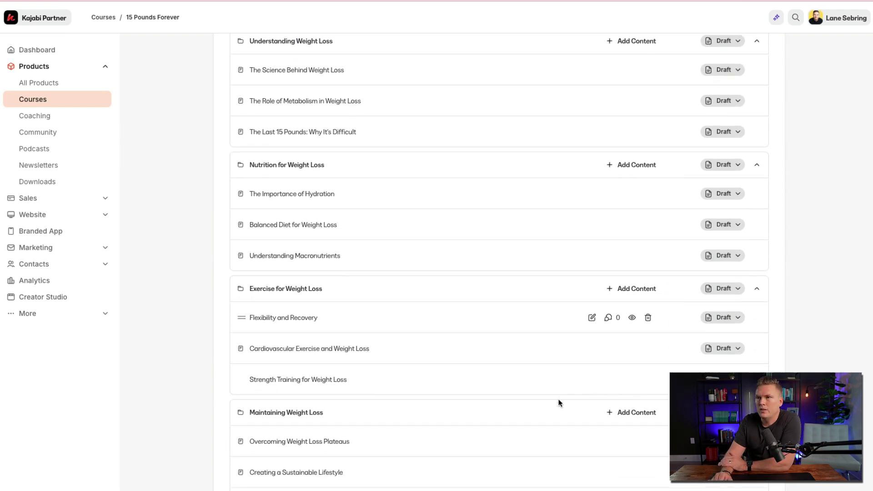
scroll(560, 404, up, 5)
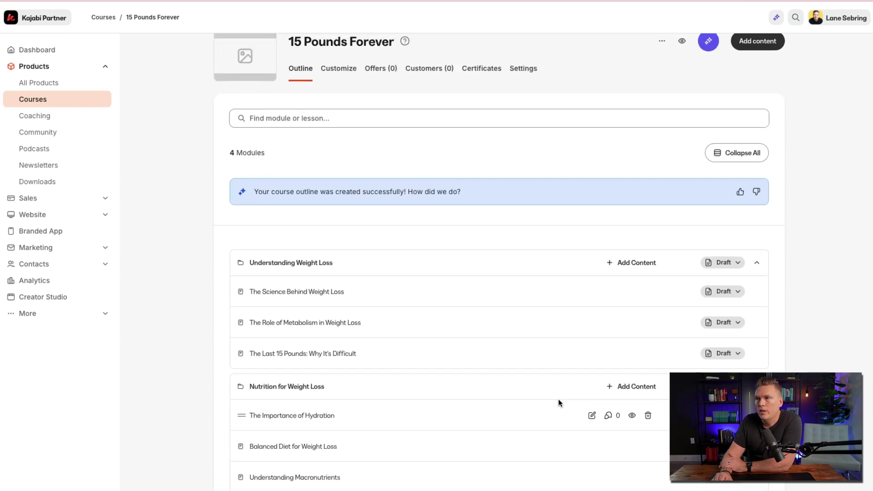
scroll(560, 403, up, 1)
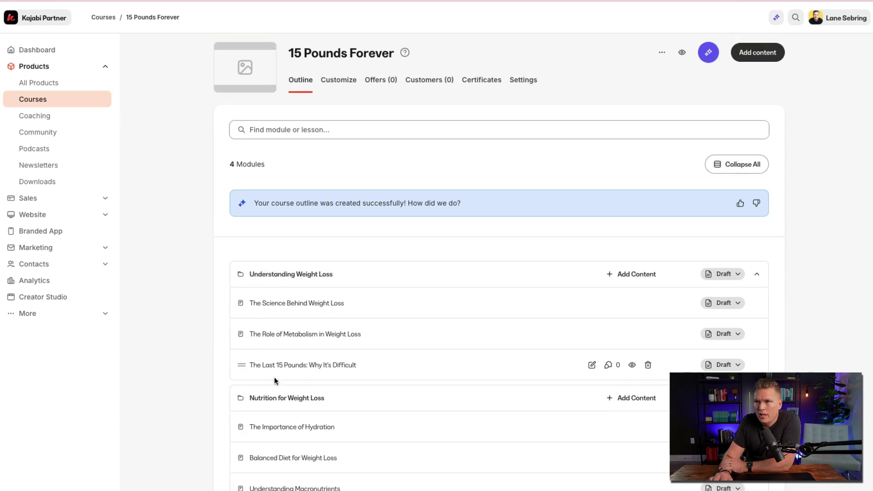
scroll(298, 277, down, 2)
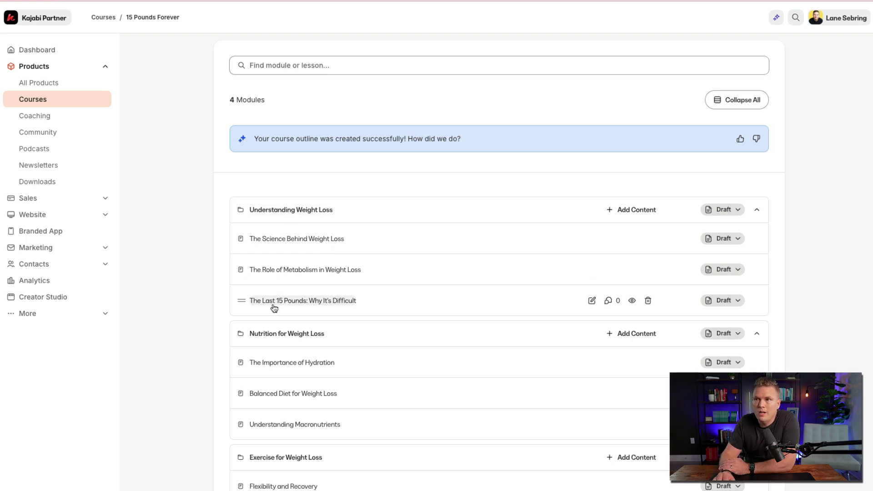
scroll(271, 348, down, 2)
scroll(266, 382, down, 1)
scroll(266, 383, down, 1)
scroll(267, 386, up, 6)
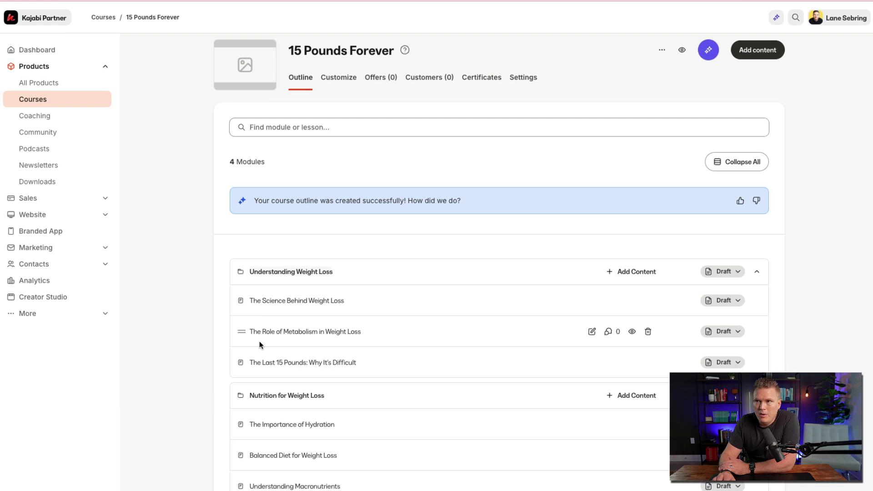
scroll(274, 386, down, 2)
scroll(283, 482, down, 4)
scroll(283, 482, down, 1)
scroll(308, 312, up, 6)
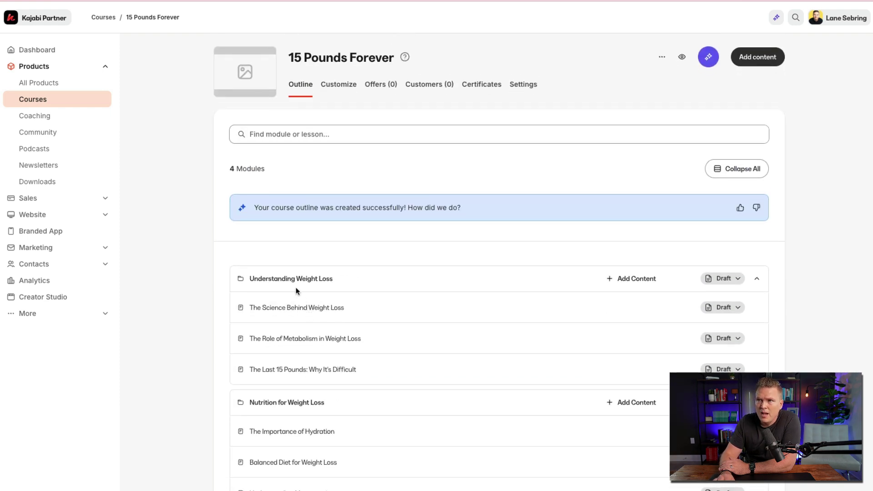
Open the lesson 'The Science Behind Weight Loss' in the editor.
click(296, 308)
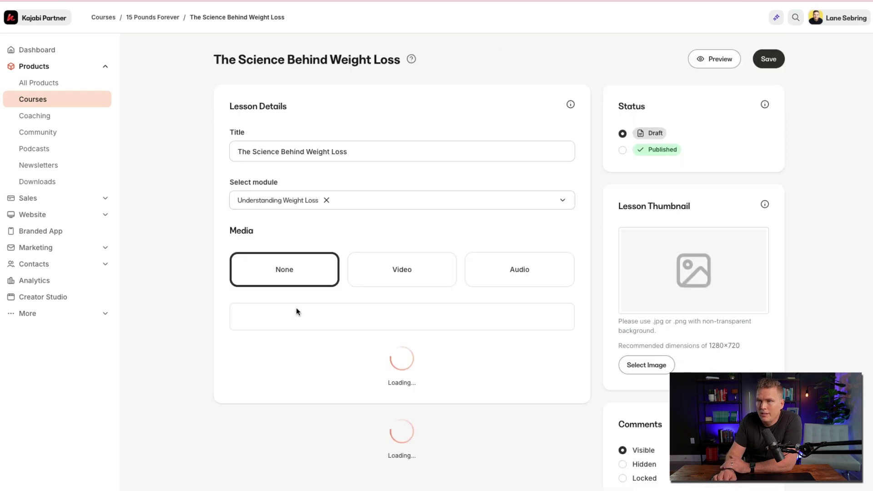
scroll(344, 323, down, 1)
scroll(344, 323, up, 1)
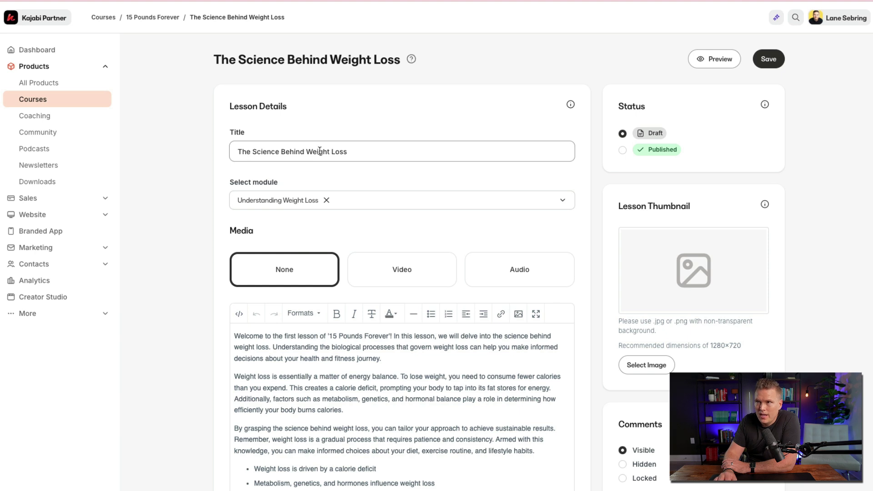
Try retyping the lesson title as 'The art of weight loss', then undo to keep the original.
drag(367, 156, 62, 146)
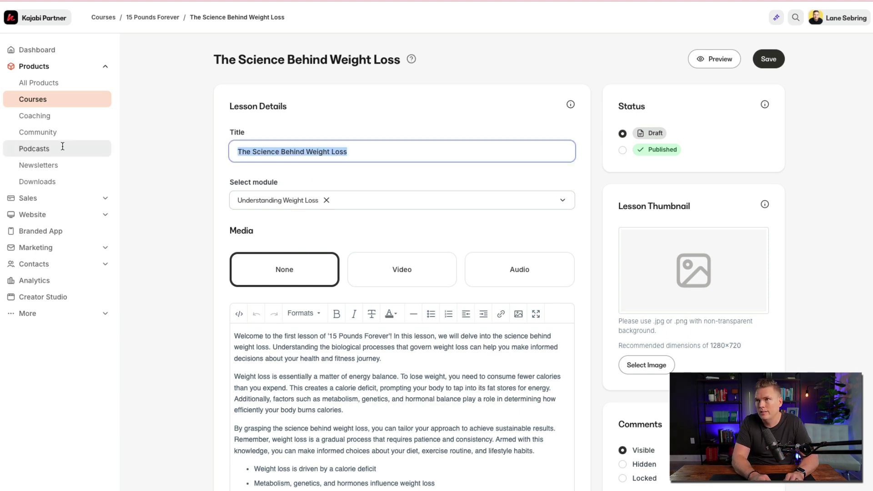
text(The)
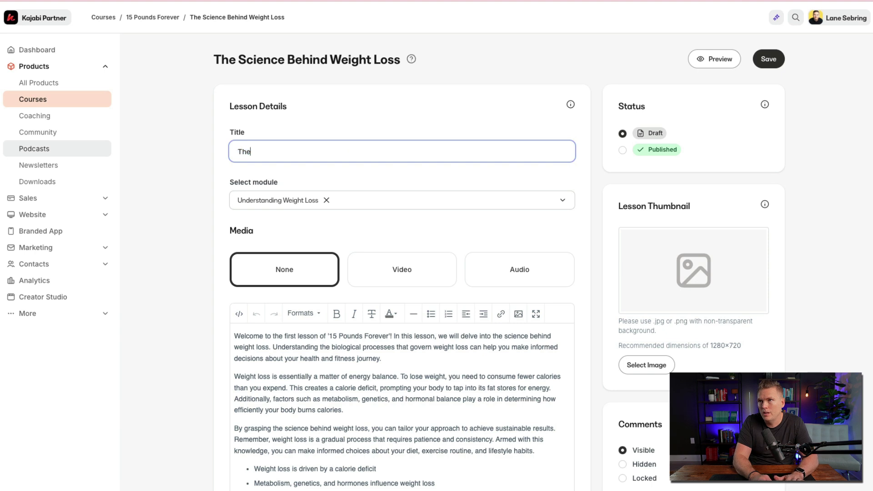
text( art of weightl)
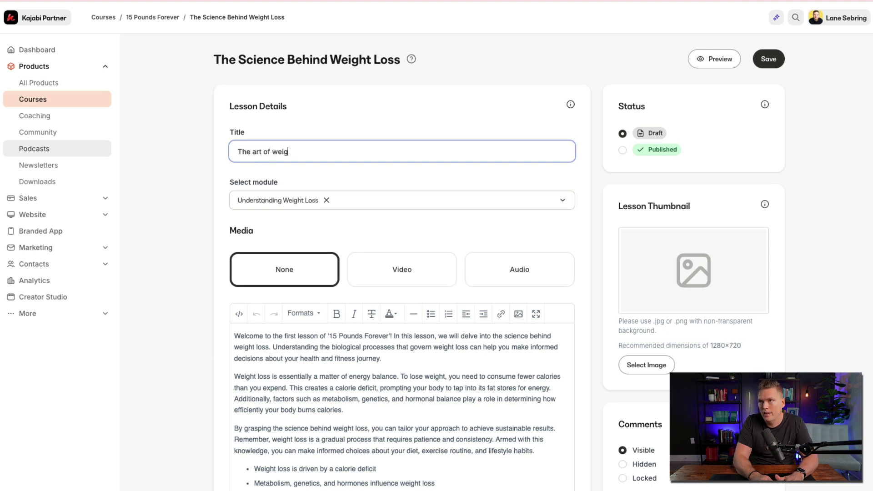
key(BackSpace)
key(BackSpace)
text(loss)
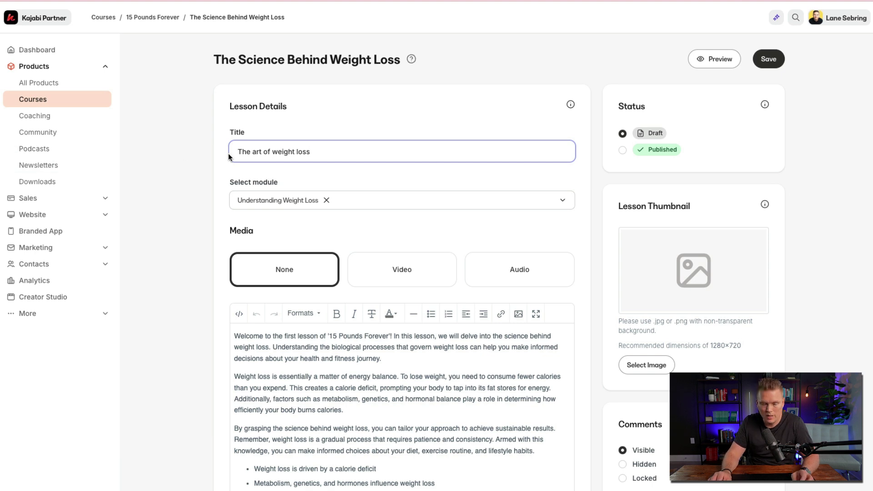
key(BackSpace)
key(BackSpace)
key(BackSpace)
key(BackSpace)
key(BackSpace)
text(l)
key(BackSpace)
key(BackSpace)
key(BackSpace)
key(BackSpace)
key(BackSpace)
key(BackSpace)
key(BackSpace)
key(BackSpace)
key(BackSpace)
key(BackSpace)
key(BackSpace)
key(BackSpace)
key(BackSpace)
key(BackSpace)
key(BackSpace)
key(BackSpace)
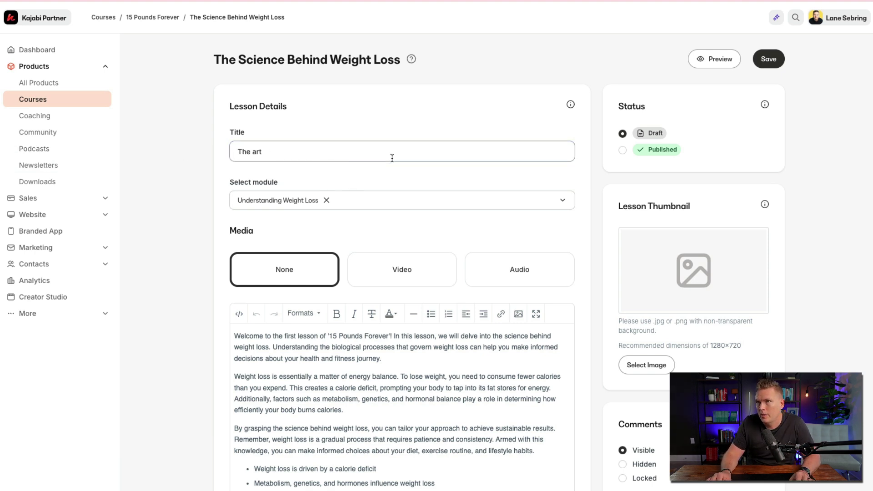
key(ctrl+z)
click(153, 176)
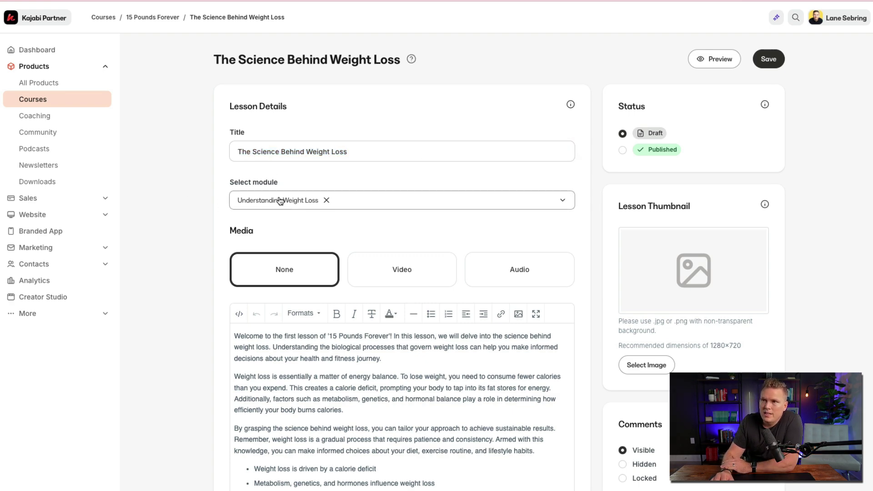
Switch the lesson media from Video to Audio, revealing the audio upload area.
scroll(339, 266, down, 3)
scroll(337, 305, down, 1)
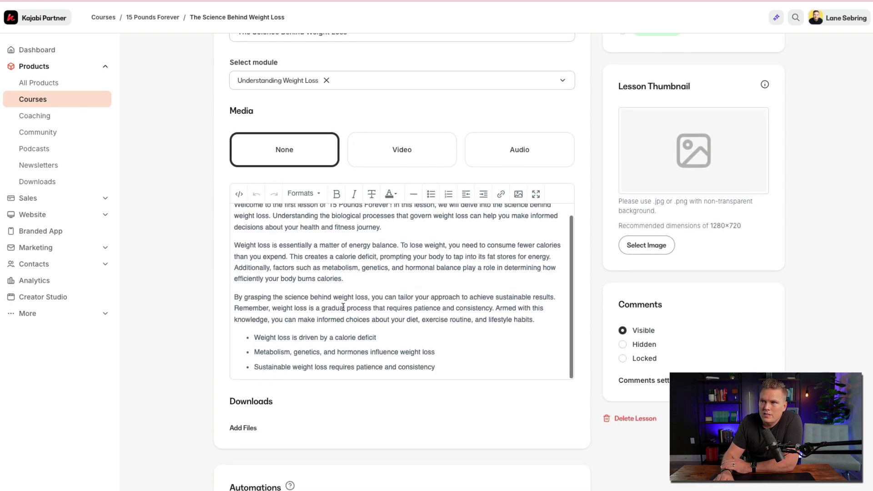
scroll(343, 306, up, 1)
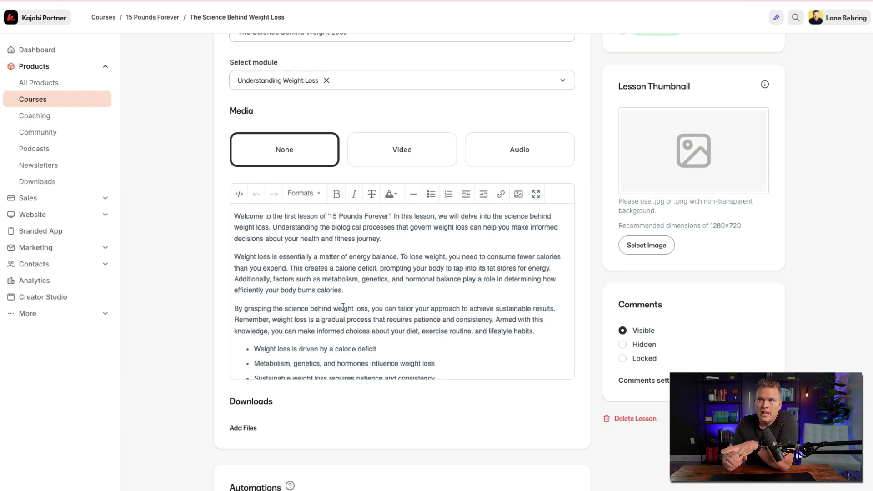
click(388, 162)
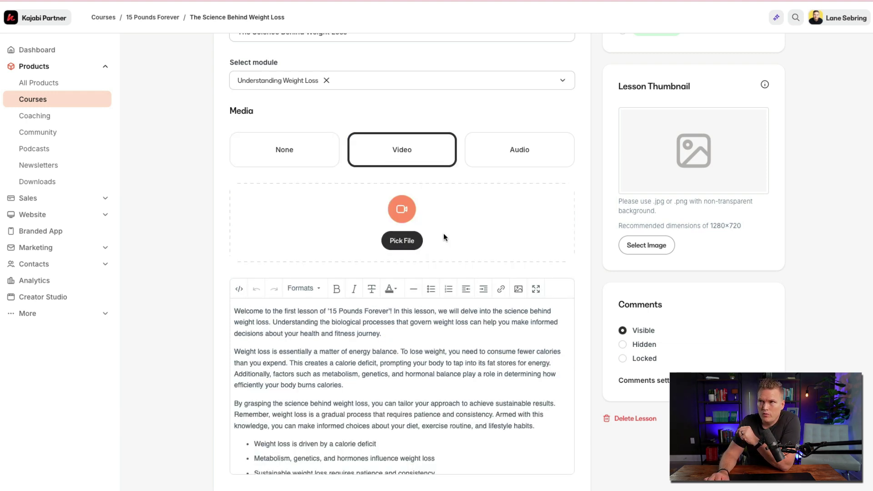
click(530, 141)
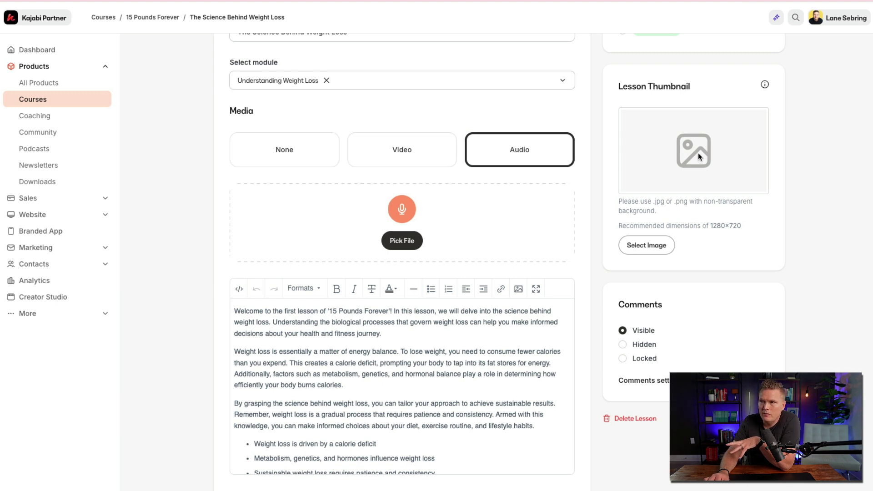
scroll(571, 434, down, 1)
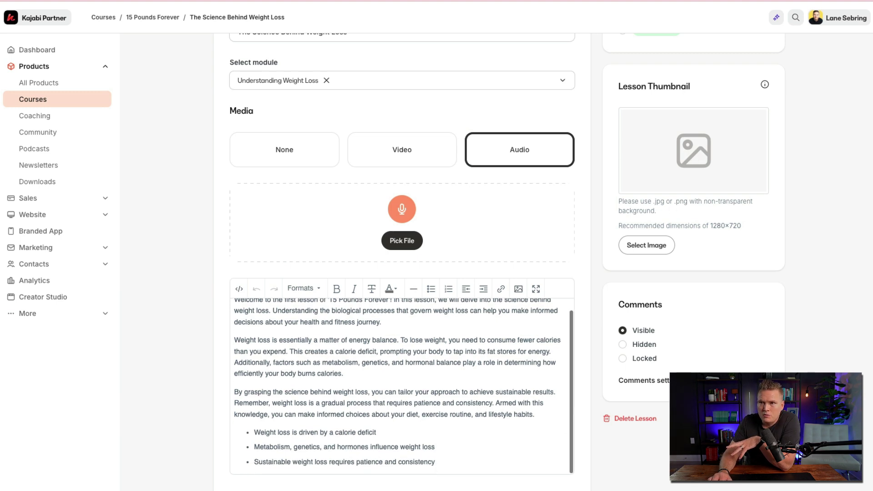